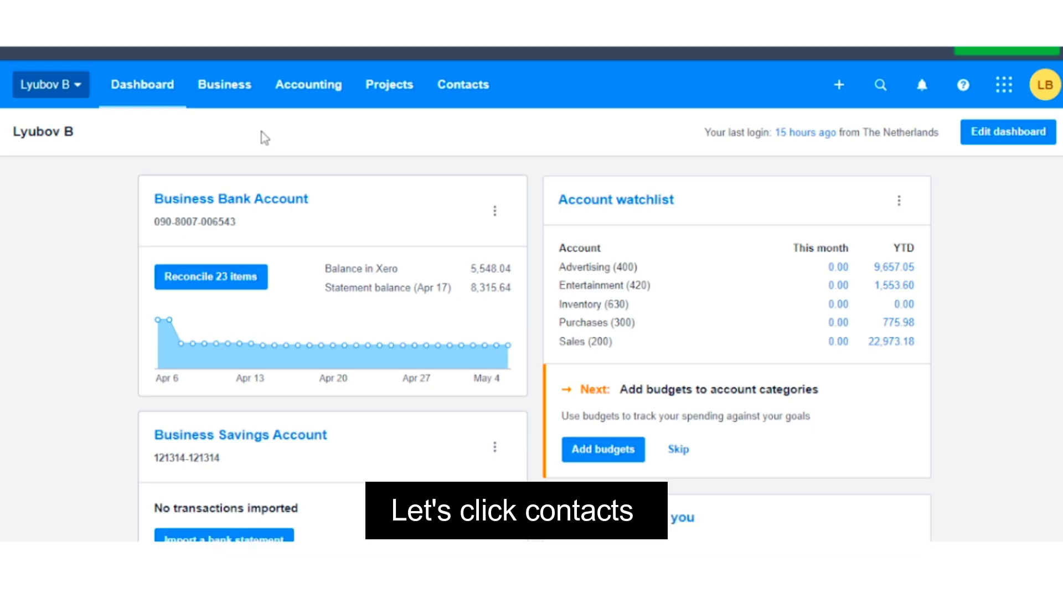
Create a new contact from the all-contacts list and name it Verdant Echo Communications Inc.
click(438, 95)
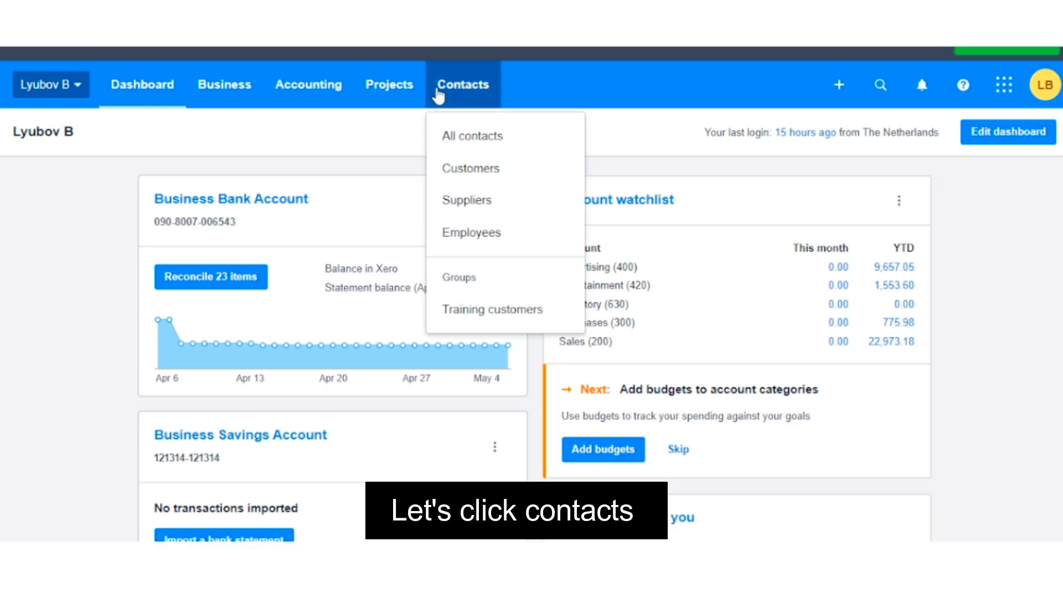
click(453, 137)
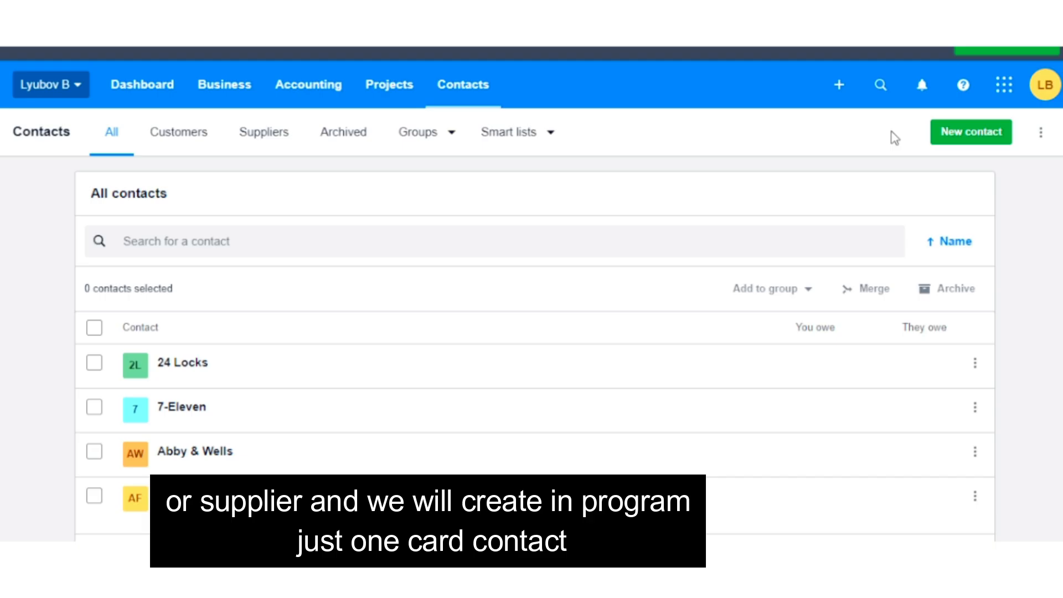
click(950, 135)
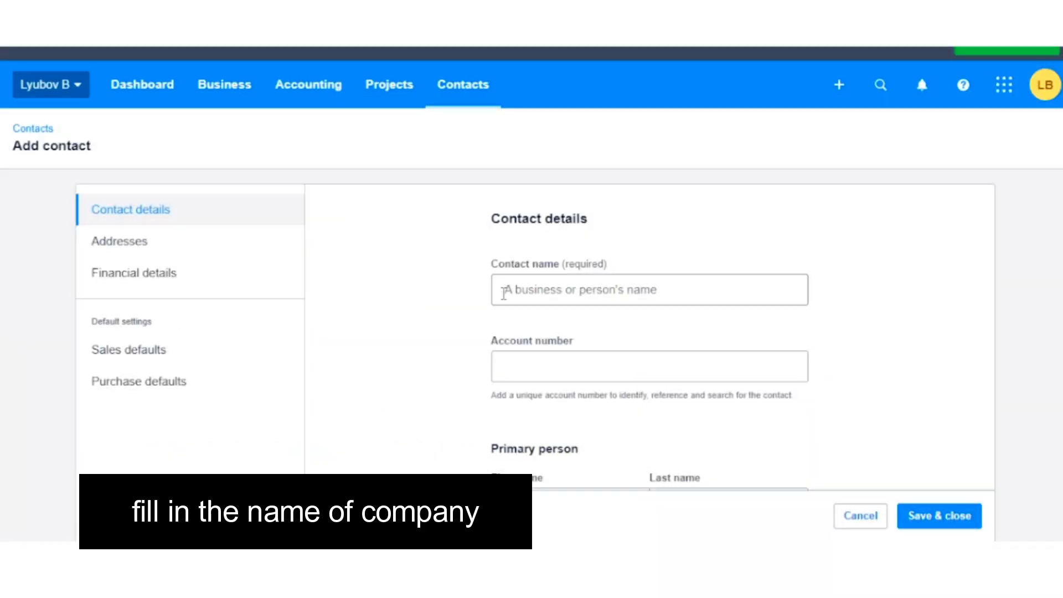
click(299, 187)
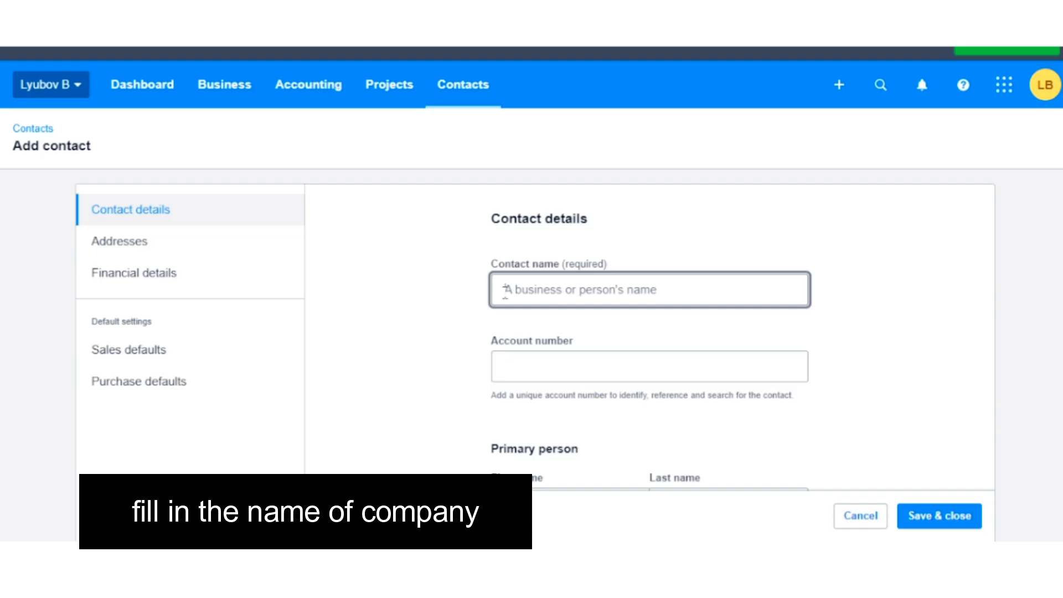
text(Verdant Echo Communications Inc.)
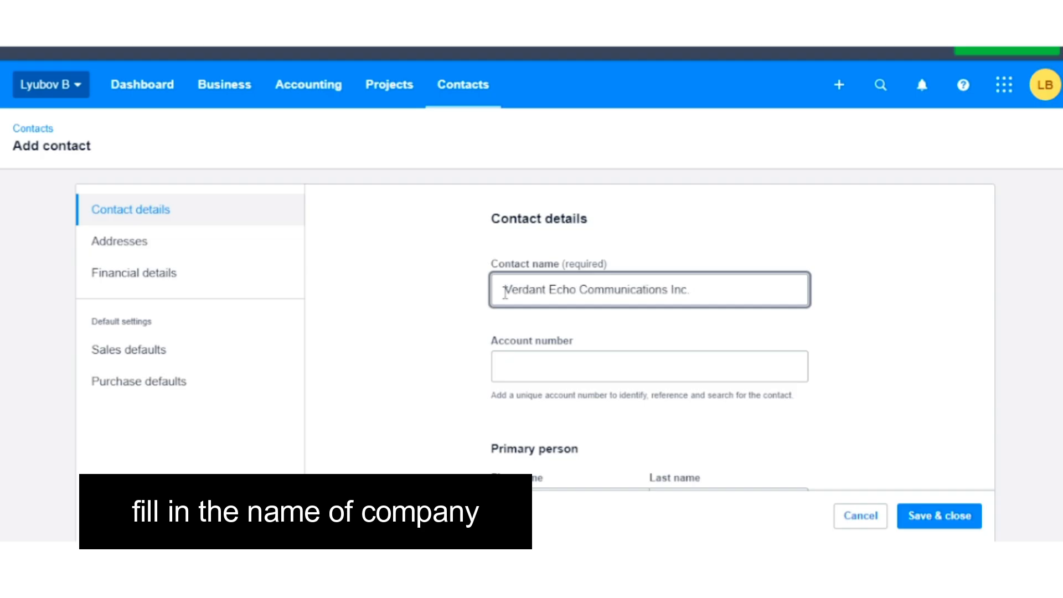
scroll(505, 294, down, 3)
click(527, 265)
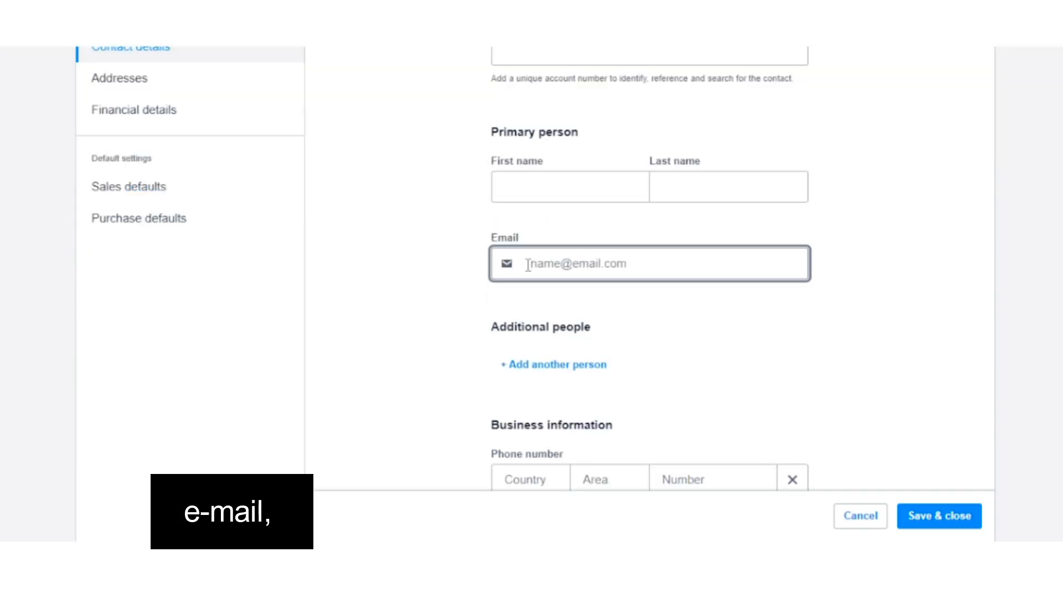
key(ctrl+v)
scroll(532, 277, down, 5)
click(546, 287)
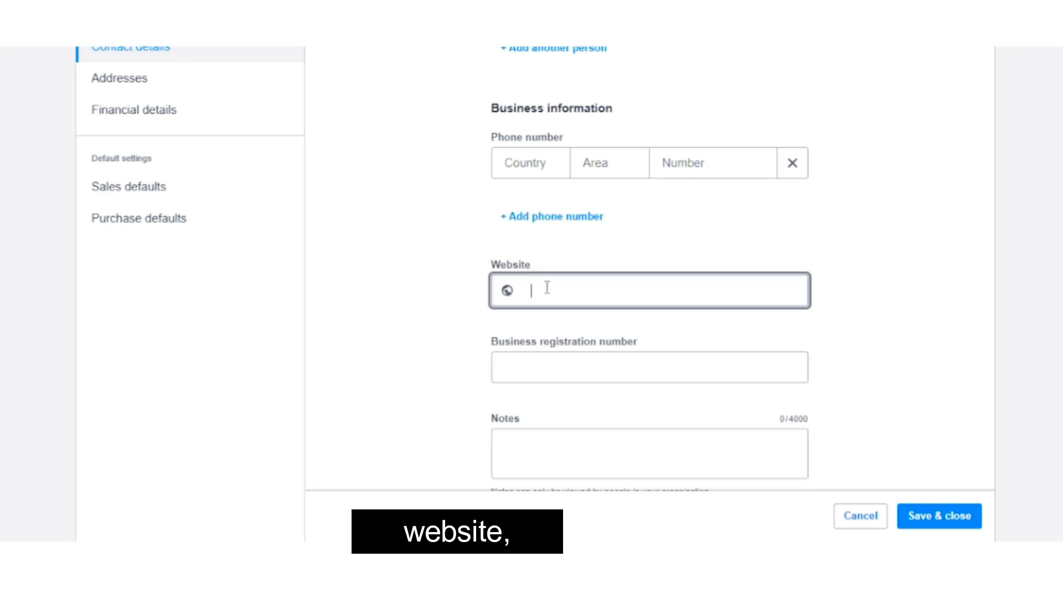
text(www.verdantecho.com)
click(734, 162)
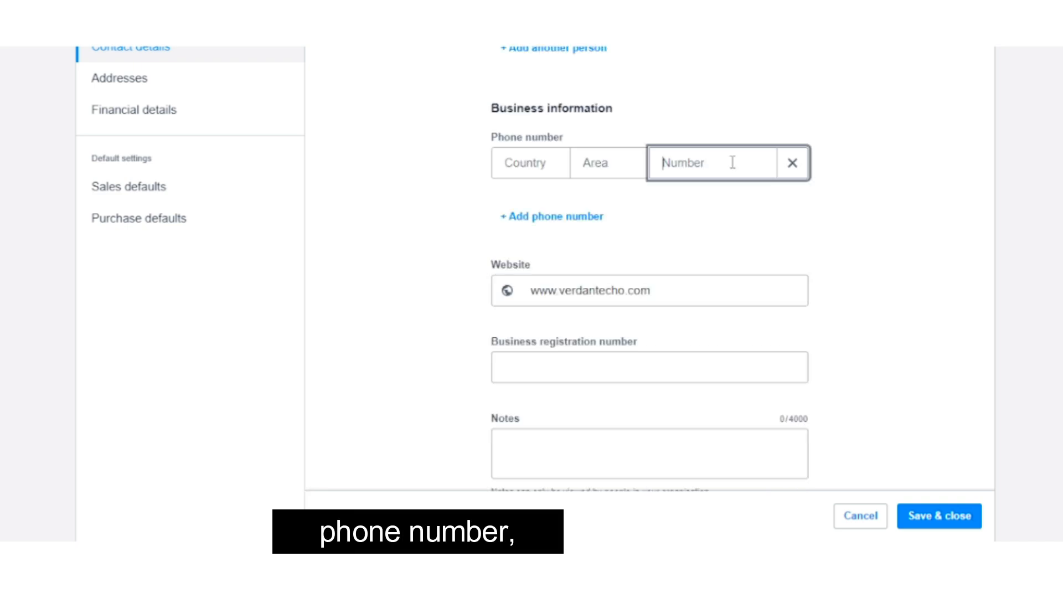
Start a manual billing address for the contact with the country USA, and fill in its zip code and state.
scroll(546, 226, down, 5)
scroll(550, 216, up, 2)
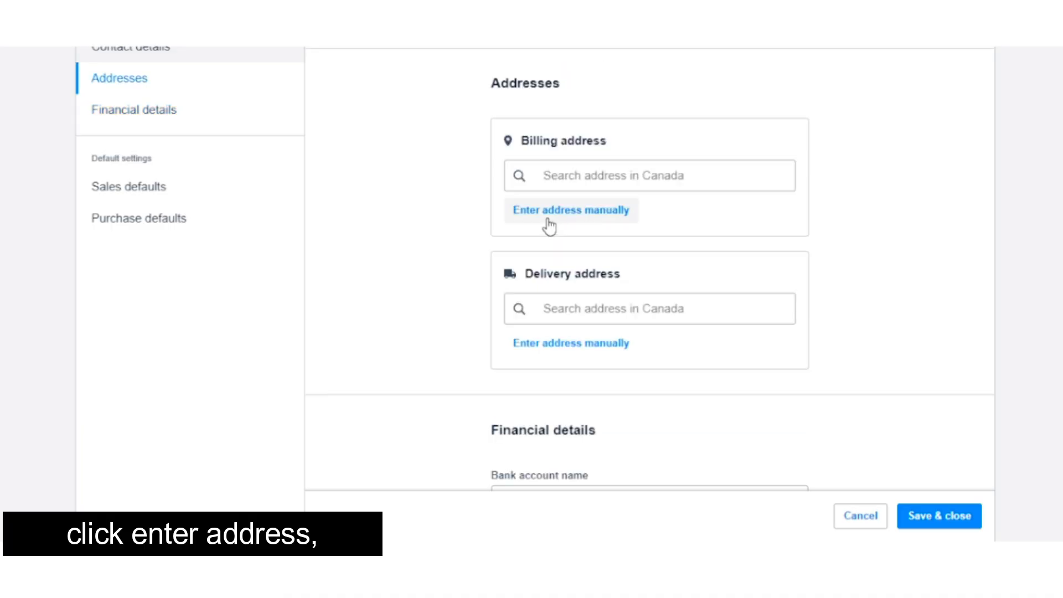
click(548, 221)
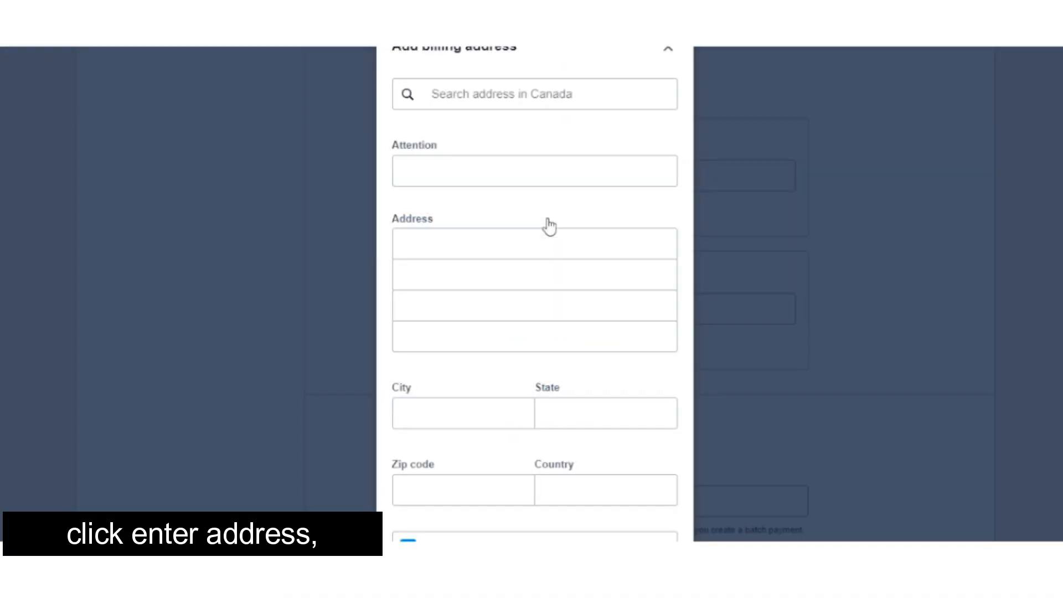
click(634, 487)
text(USA)
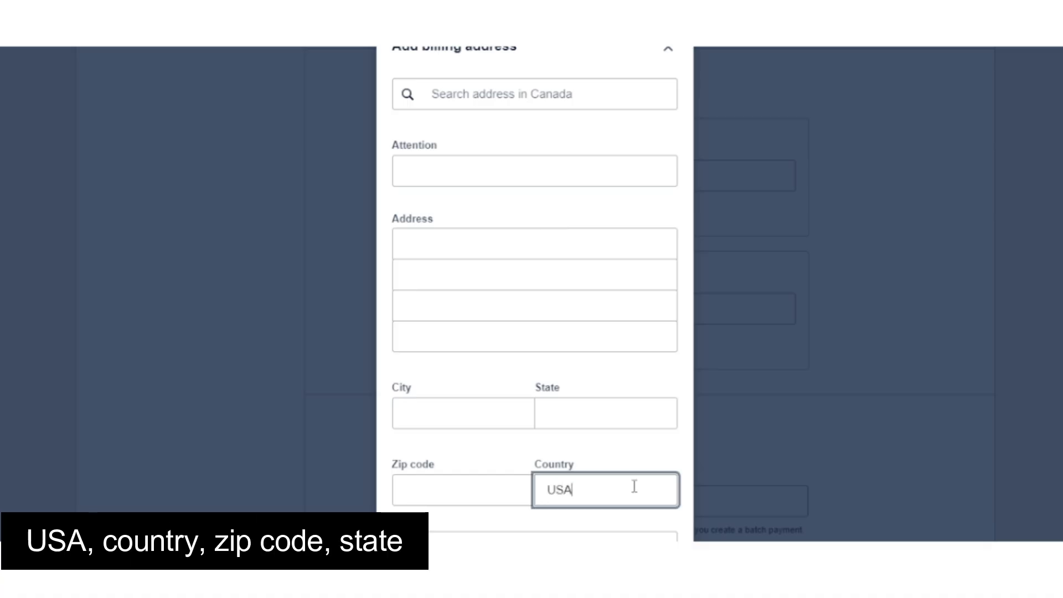
click(484, 492)
text(97403)
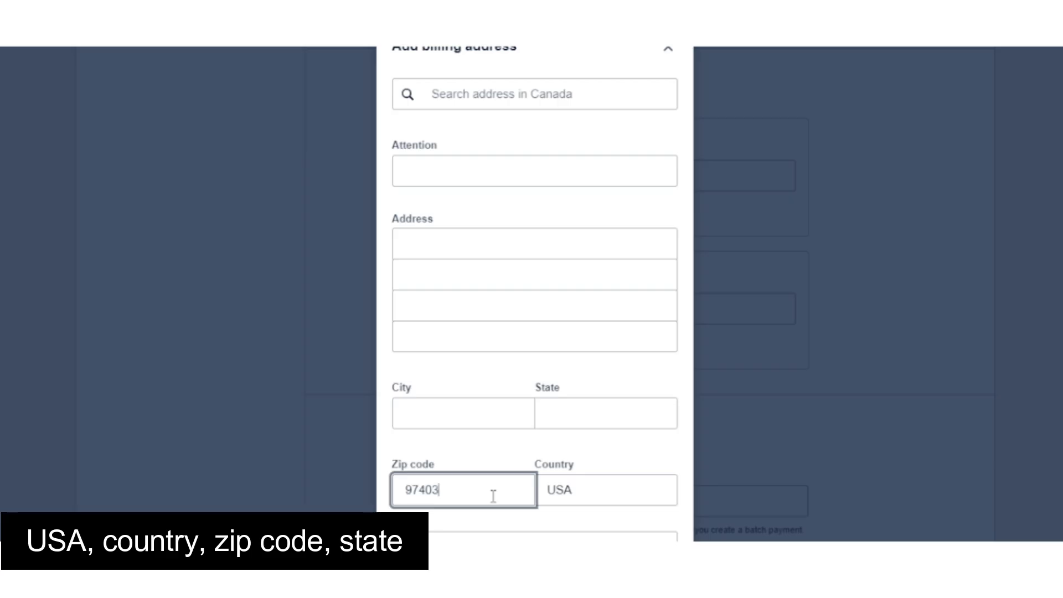
click(635, 406)
text(OR)
Fill in the city and street of the billing address, and add it with use as delivery address kept on.
click(443, 424)
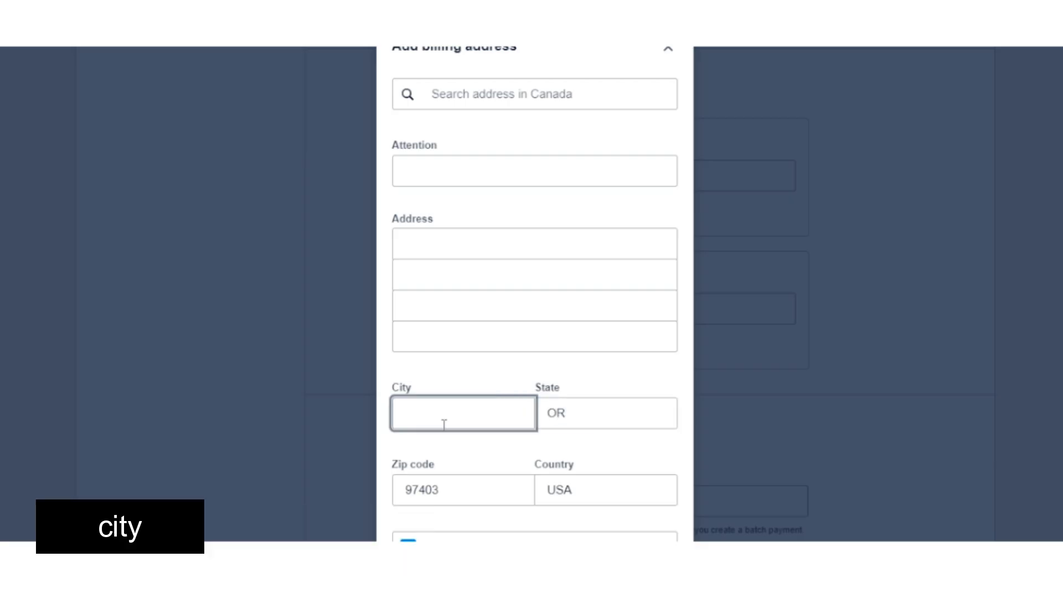
text(Greenford)
click(409, 240)
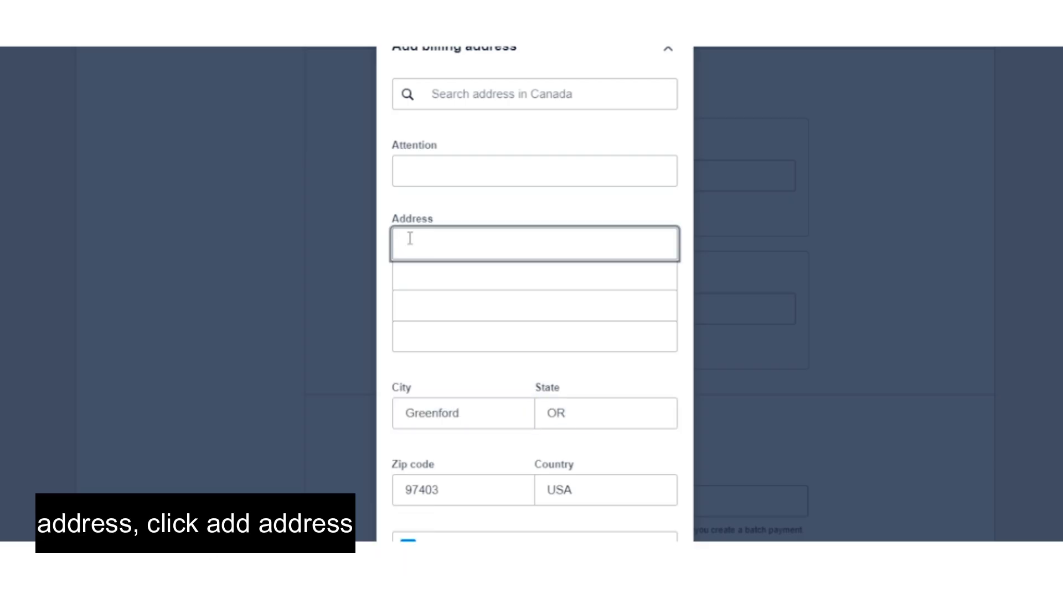
text(321 Meadowbrook Road)
scroll(480, 261, down, 3)
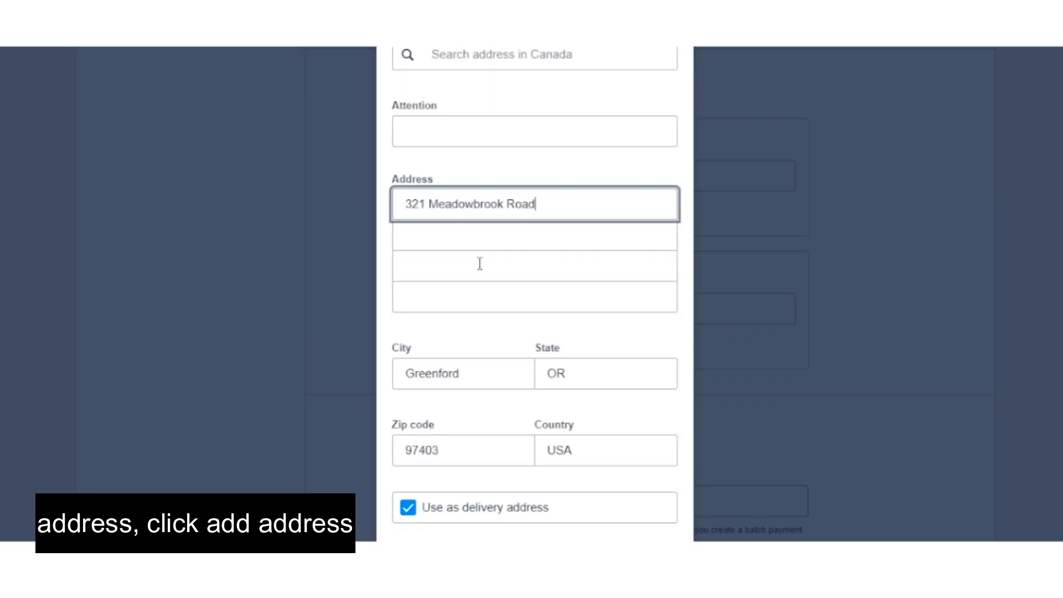
click(628, 489)
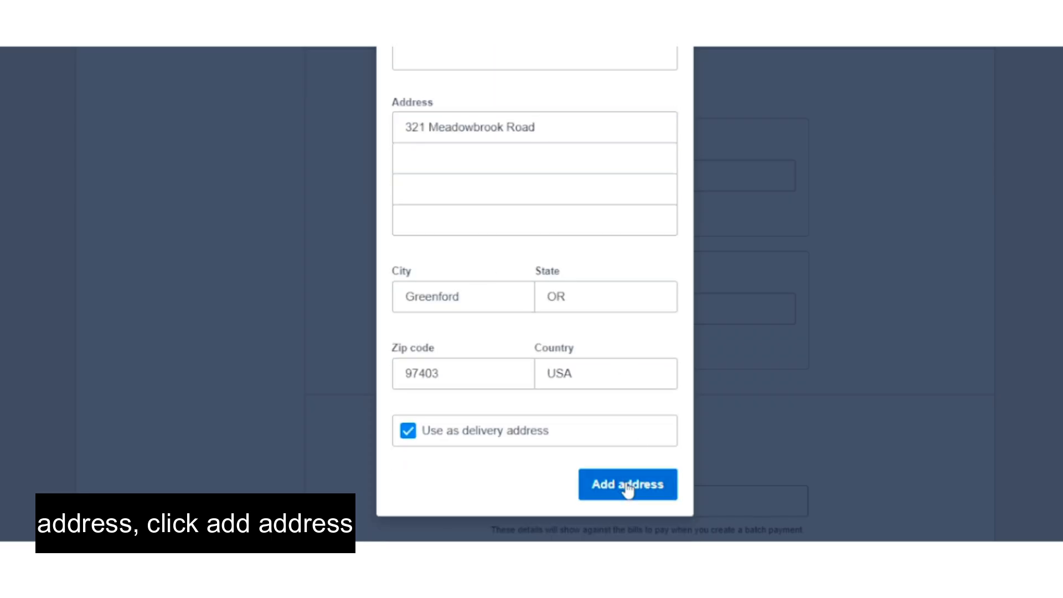
Review the financial details and the sales and purchase defaults, leave them at their default settings, and save the contact.
scroll(456, 465, down, 7)
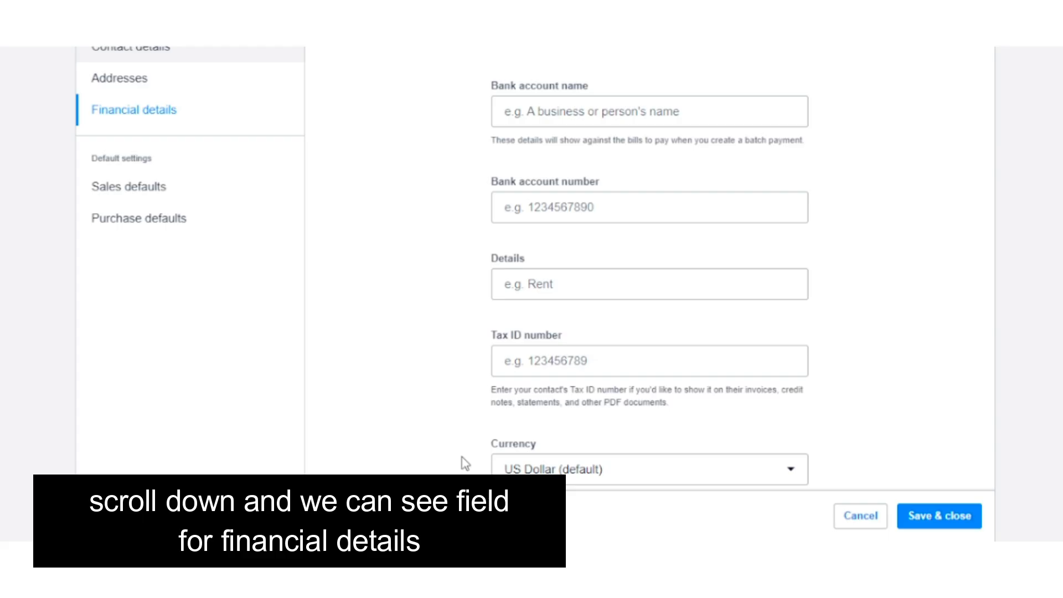
scroll(463, 462, down, 8)
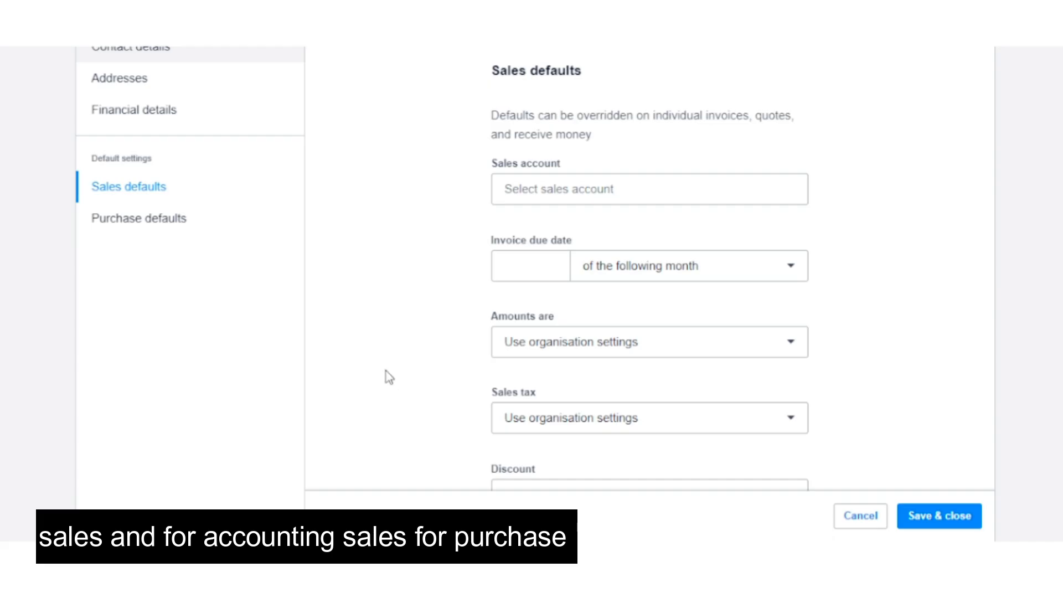
click(154, 226)
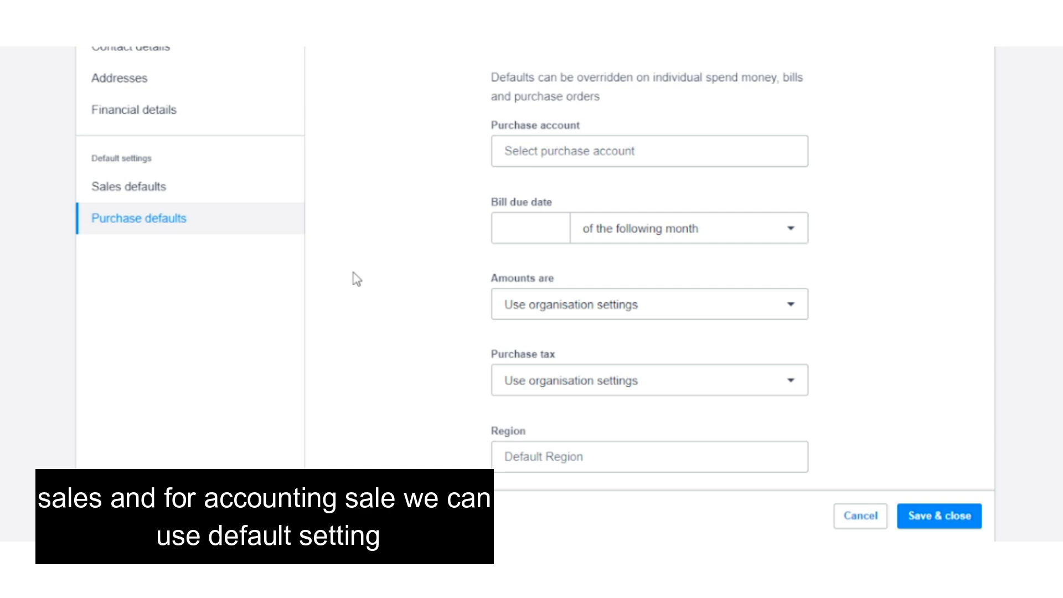
scroll(408, 314, down, 2)
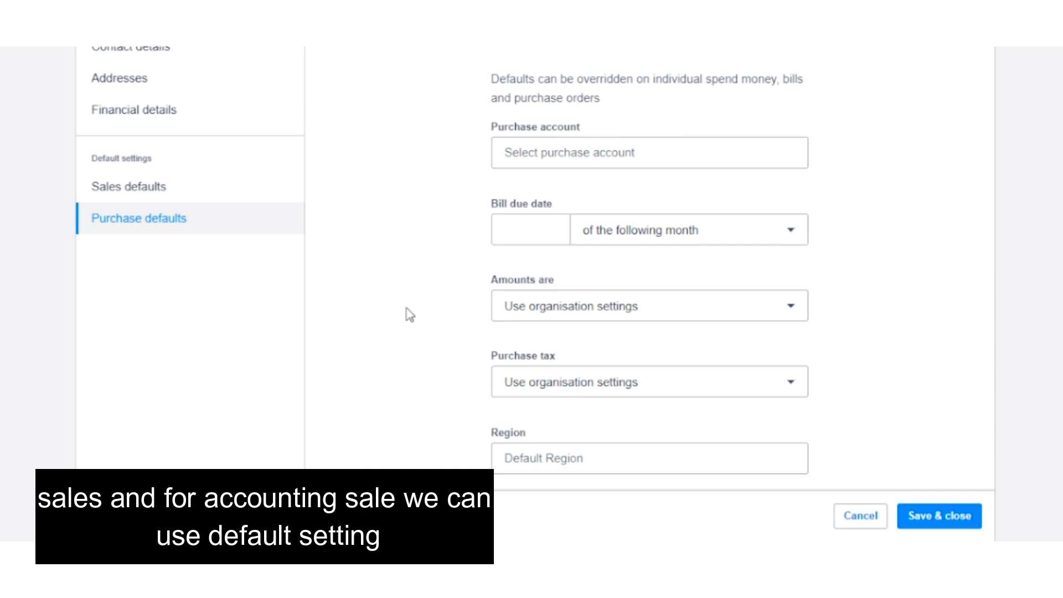
click(915, 515)
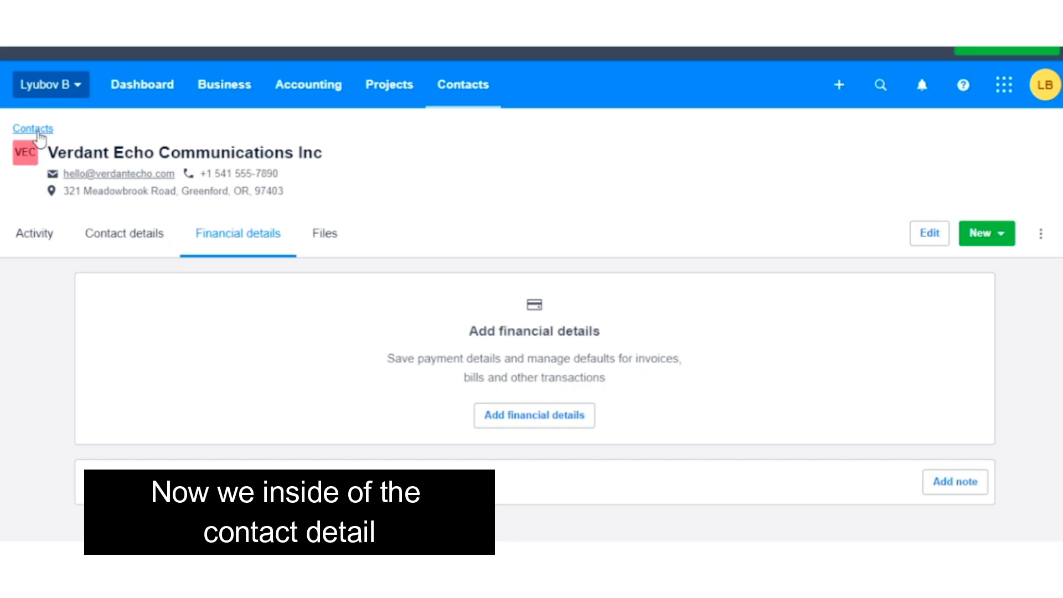
From the contact list, merge the duplicate "Verdant Echo Communications Inc" (no final period) into "Verdant Echo Communications Inc." and confirm the merge.
click(33, 129)
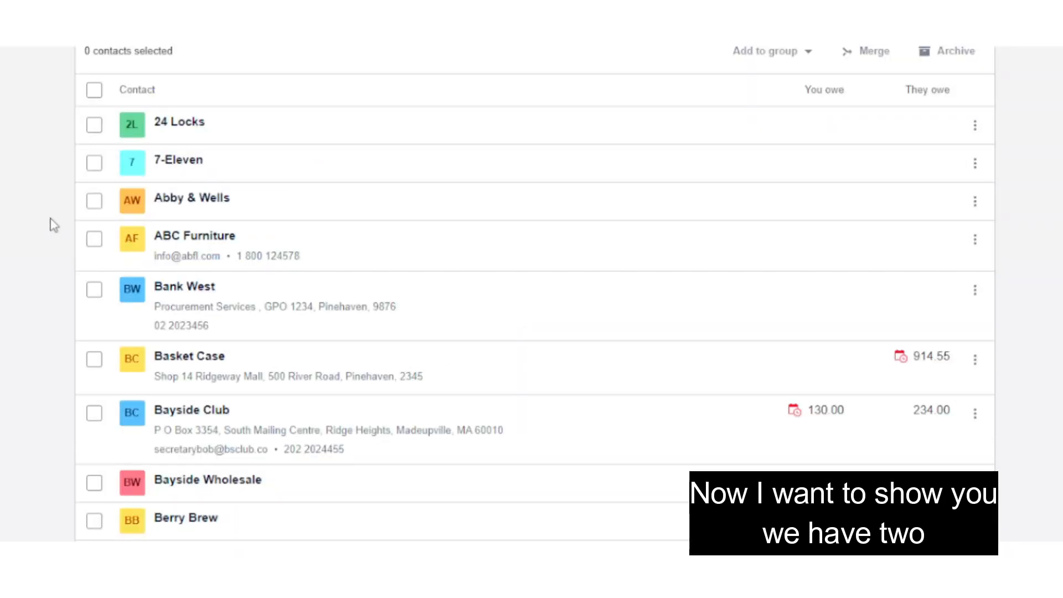
scroll(61, 244, down, 4)
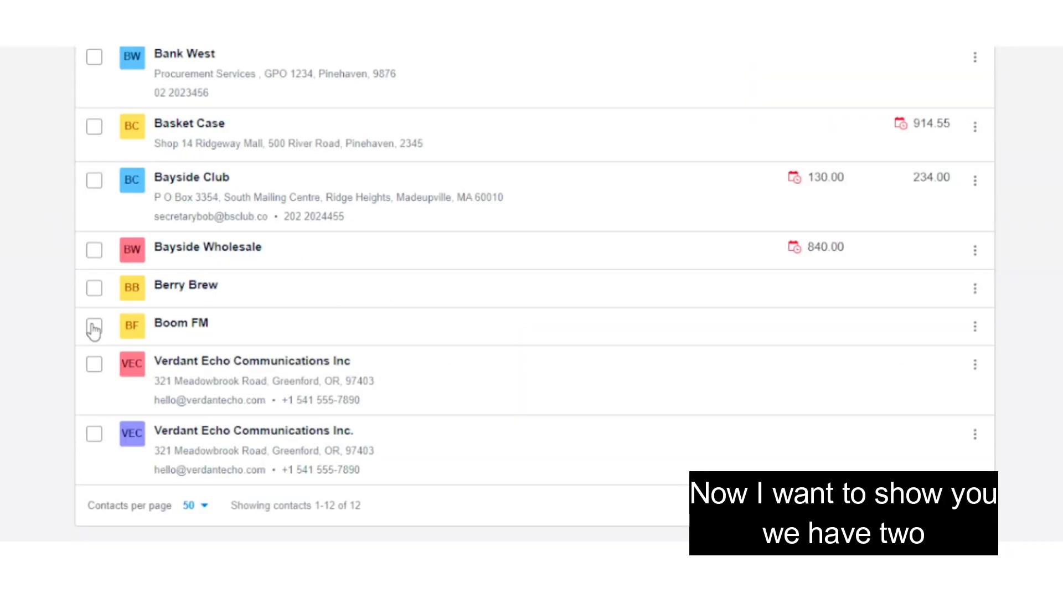
click(94, 434)
click(95, 365)
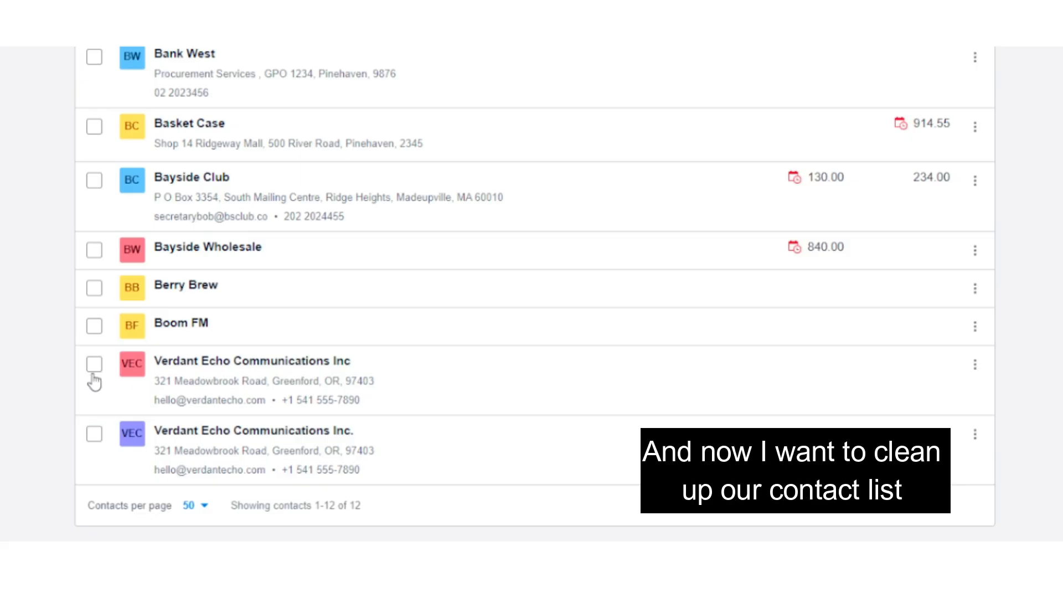
click(95, 367)
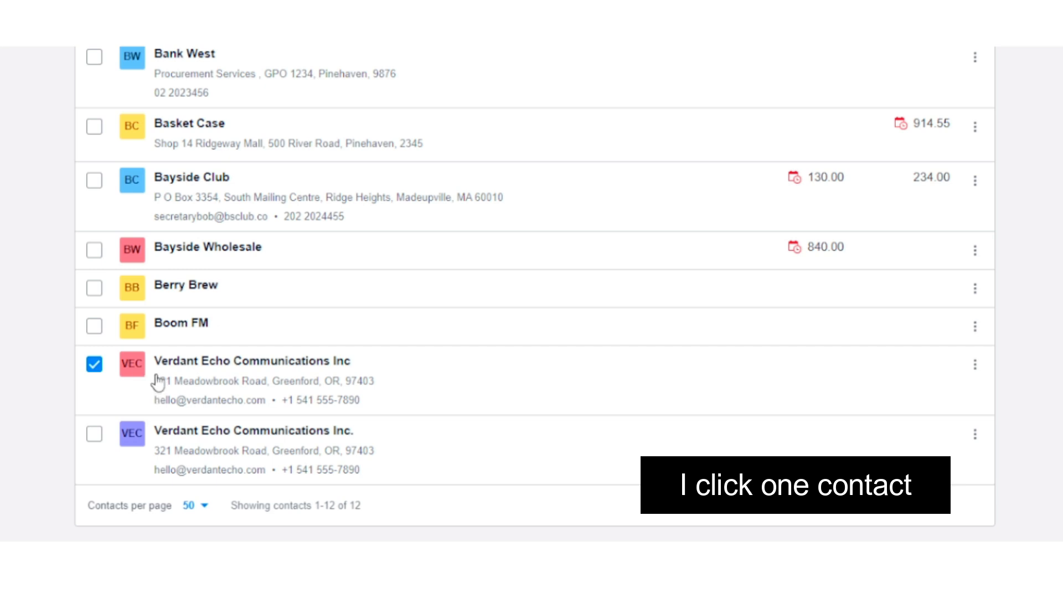
scroll(164, 371, up, 5)
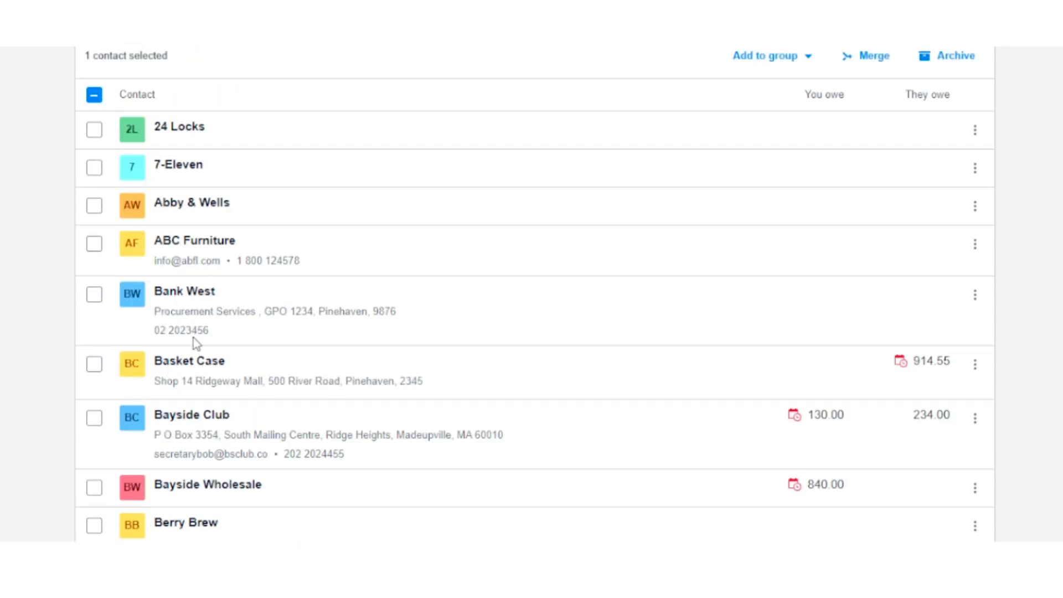
click(856, 67)
click(609, 328)
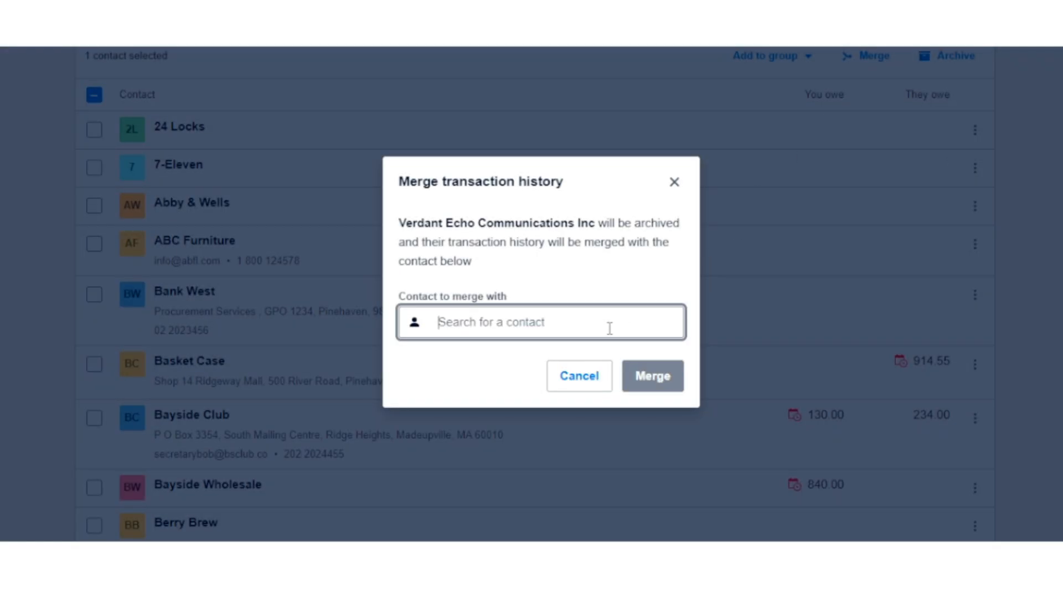
text(ver)
click(624, 416)
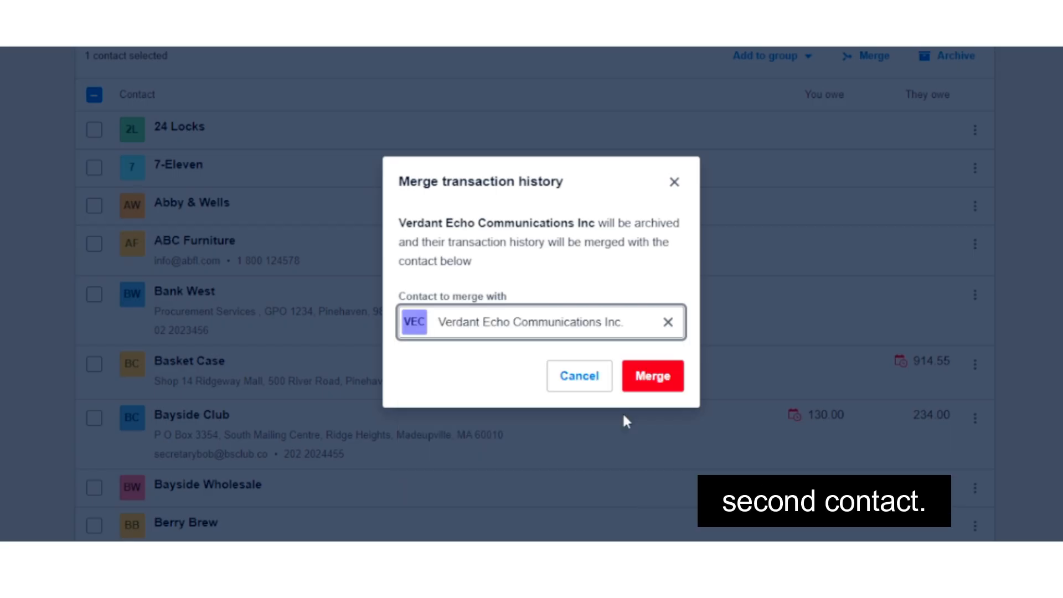
click(650, 380)
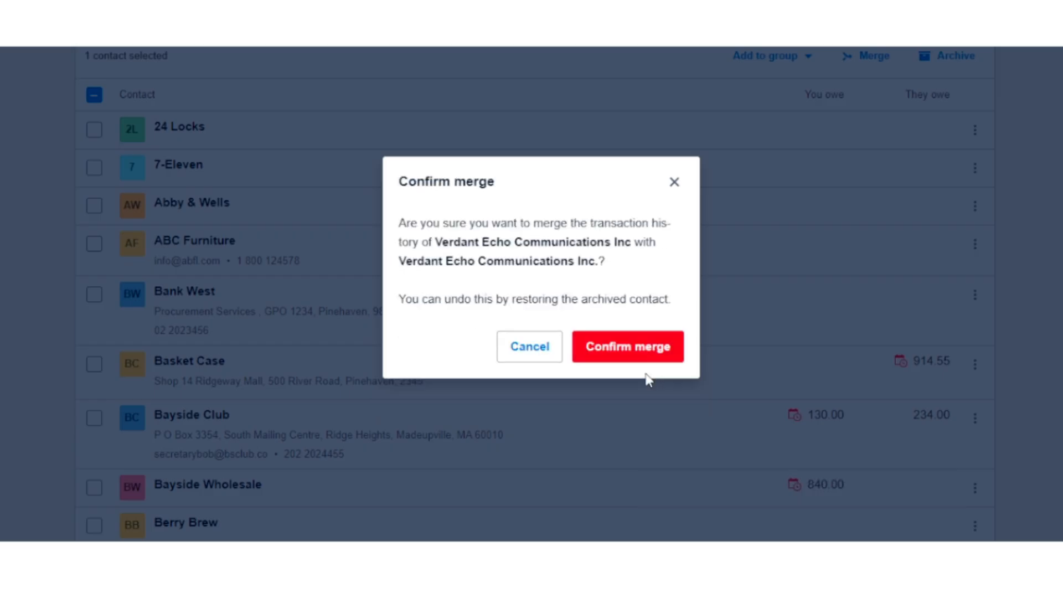
click(628, 355)
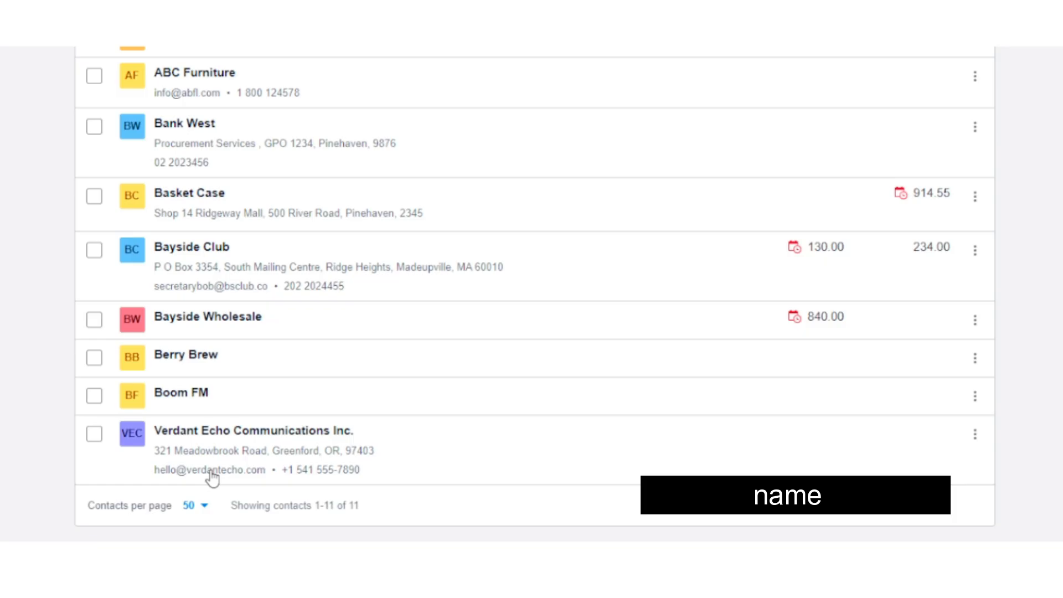
Archive the three contacts 24 Locks, 7-Eleven and Abby & Wells, and confirm the archiving.
scroll(207, 471, up, 5)
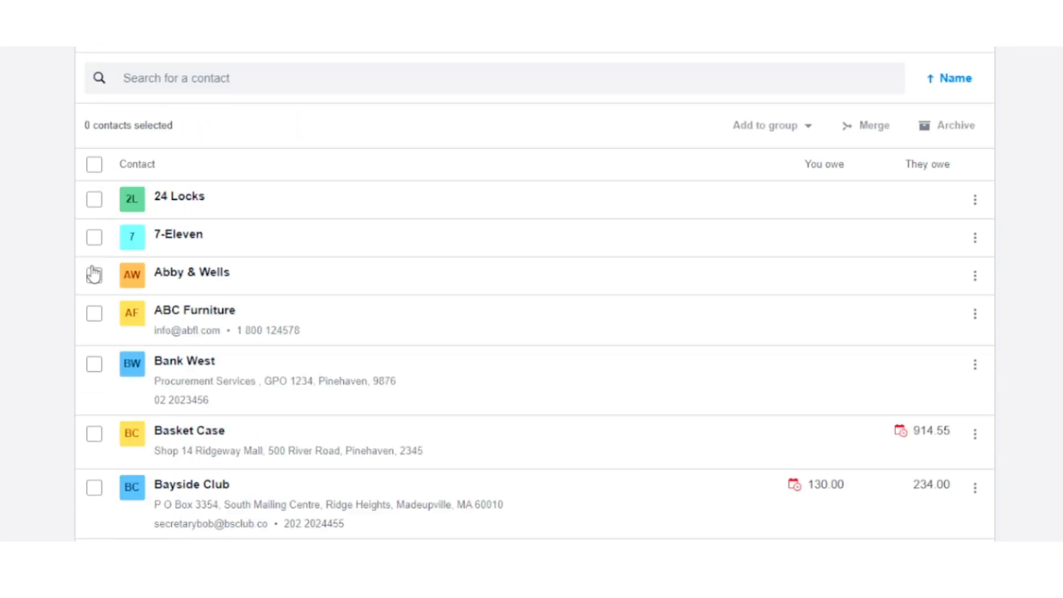
click(94, 275)
click(94, 237)
click(94, 199)
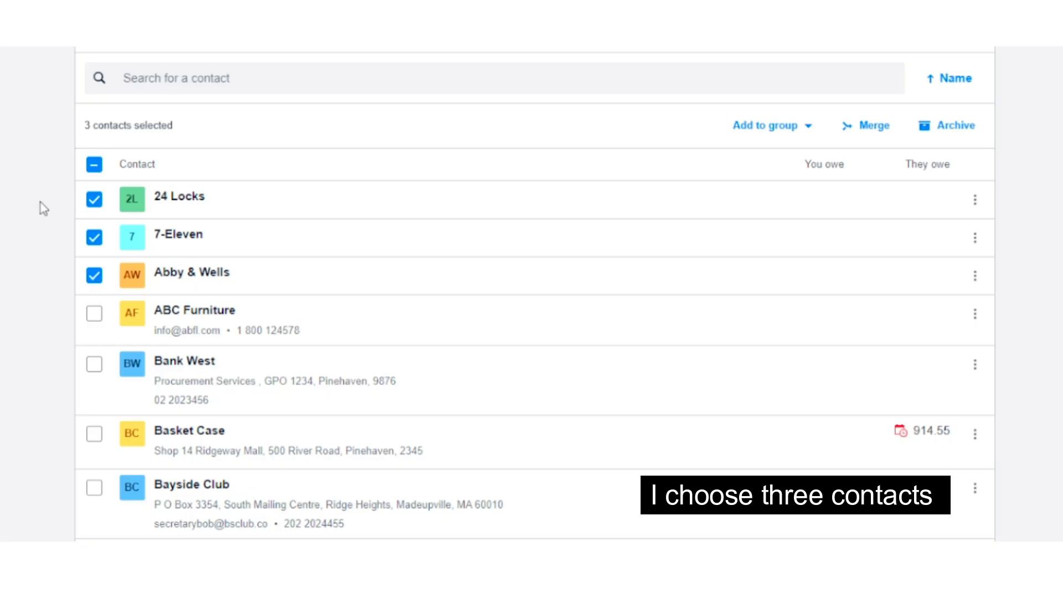
scroll(40, 205, up, 3)
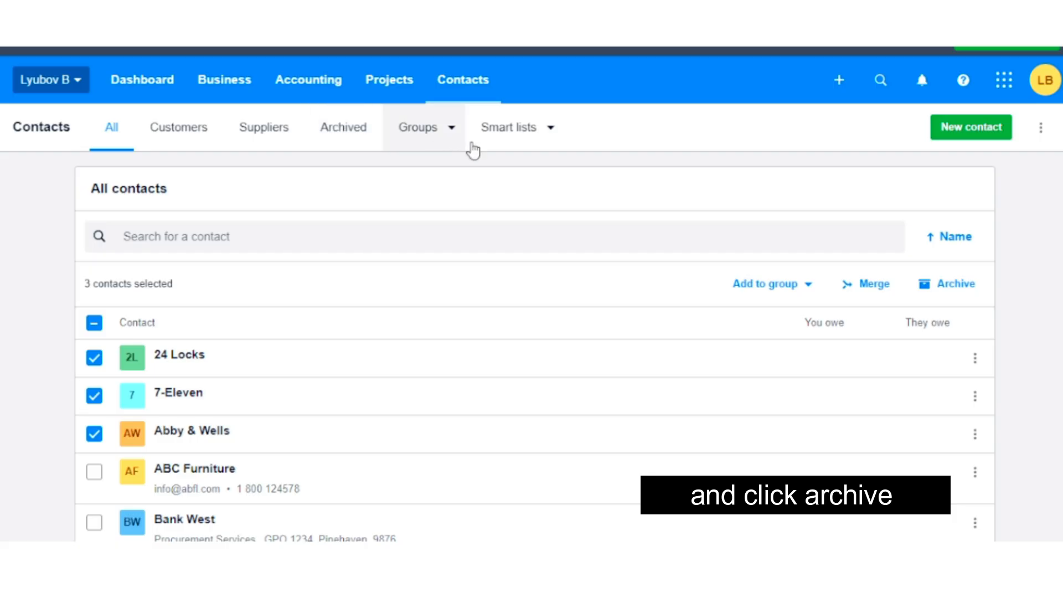
click(937, 302)
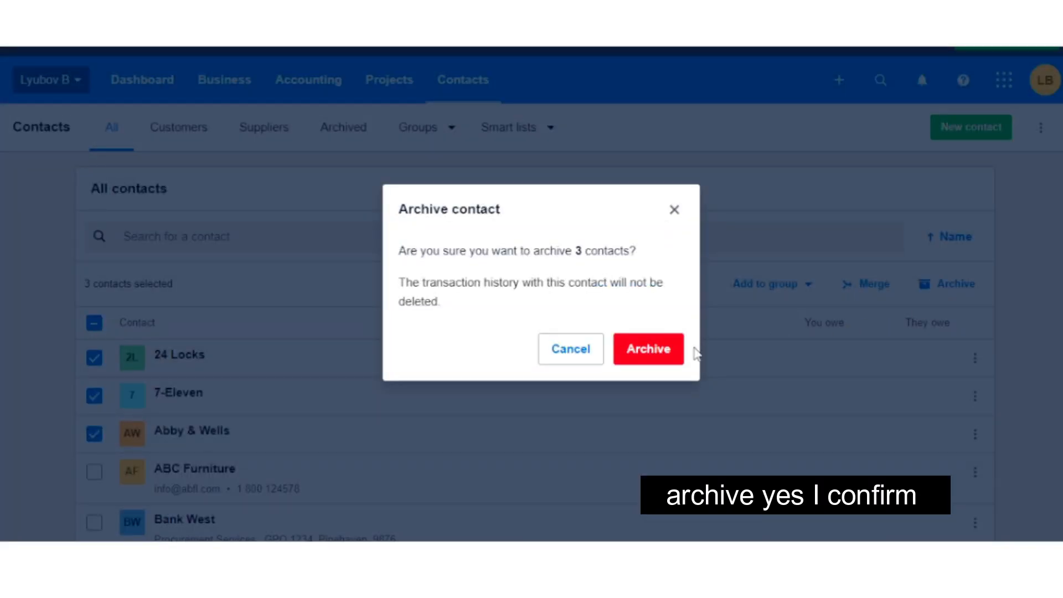
click(669, 357)
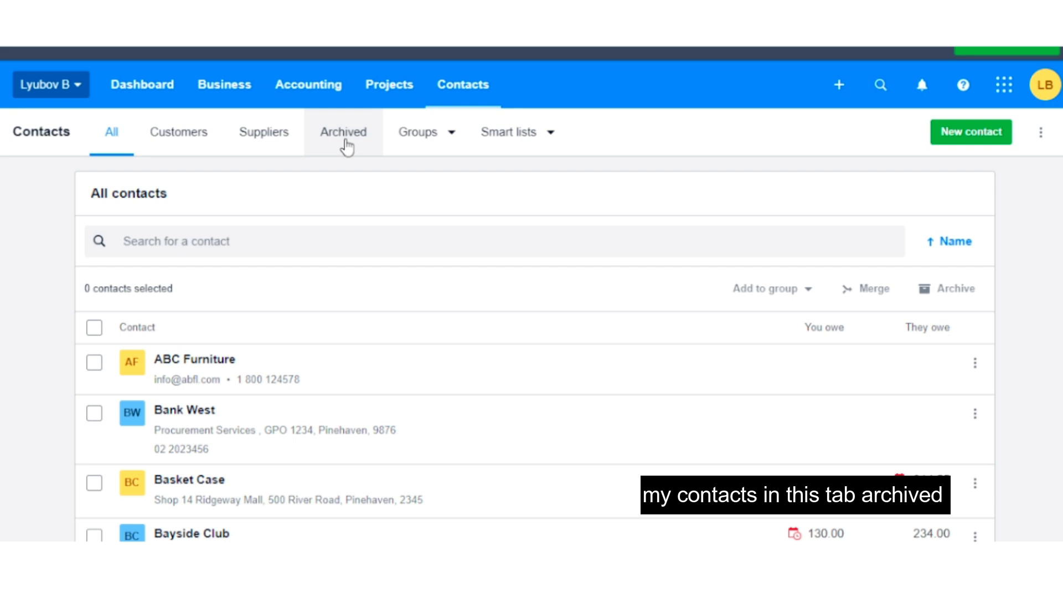
Restore the archived contact 24 Locks and return to the list of all contacts to check it.
click(345, 133)
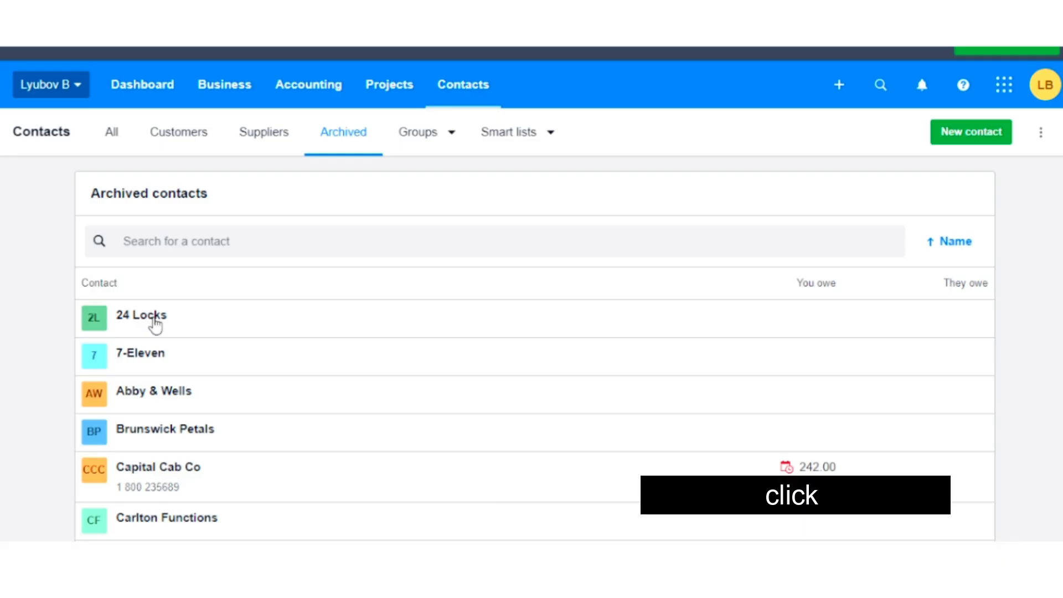
click(155, 325)
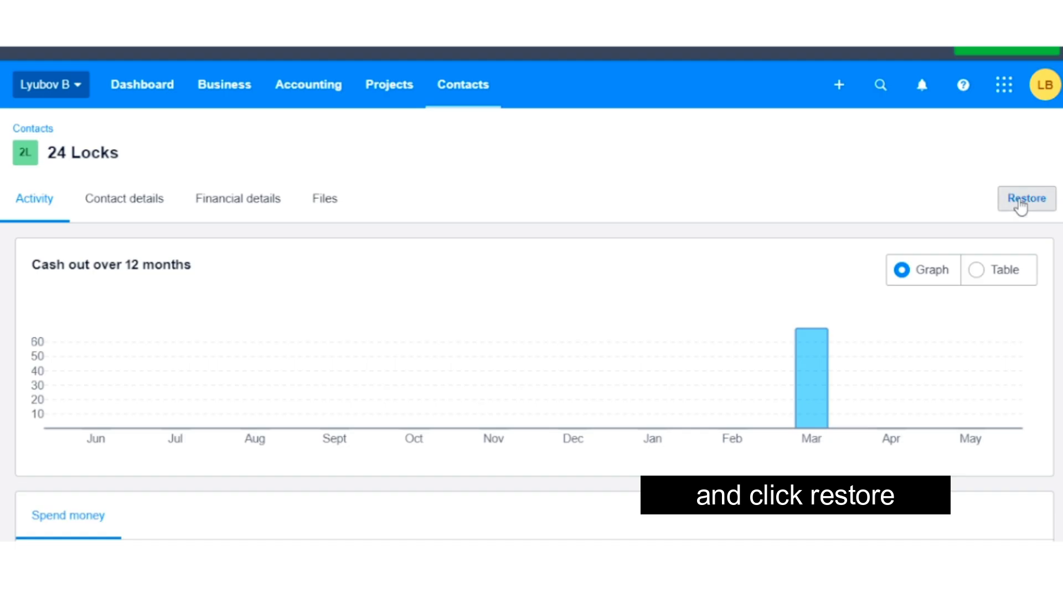
click(1020, 205)
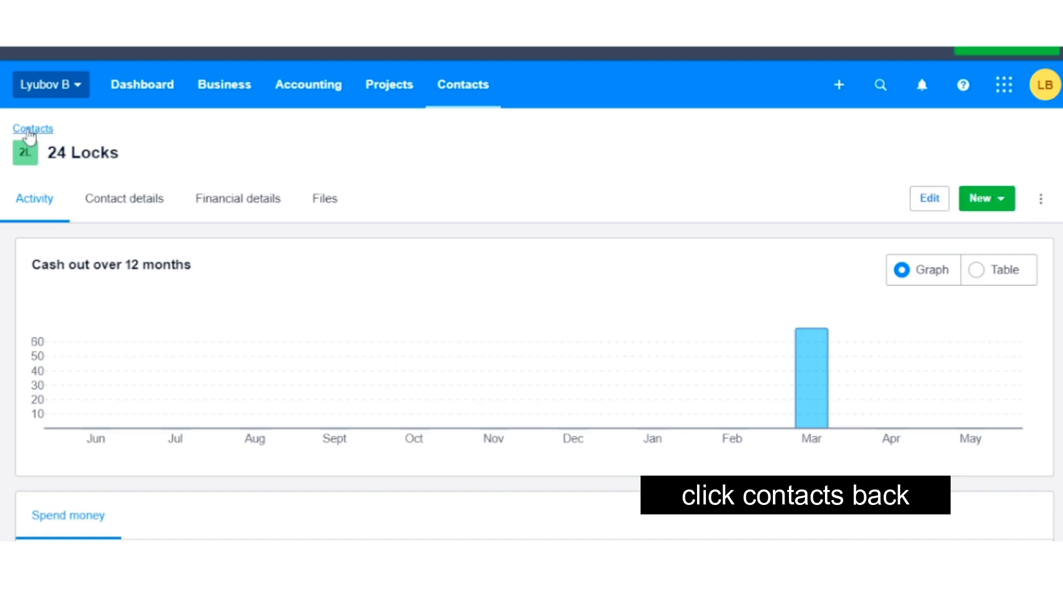
click(29, 128)
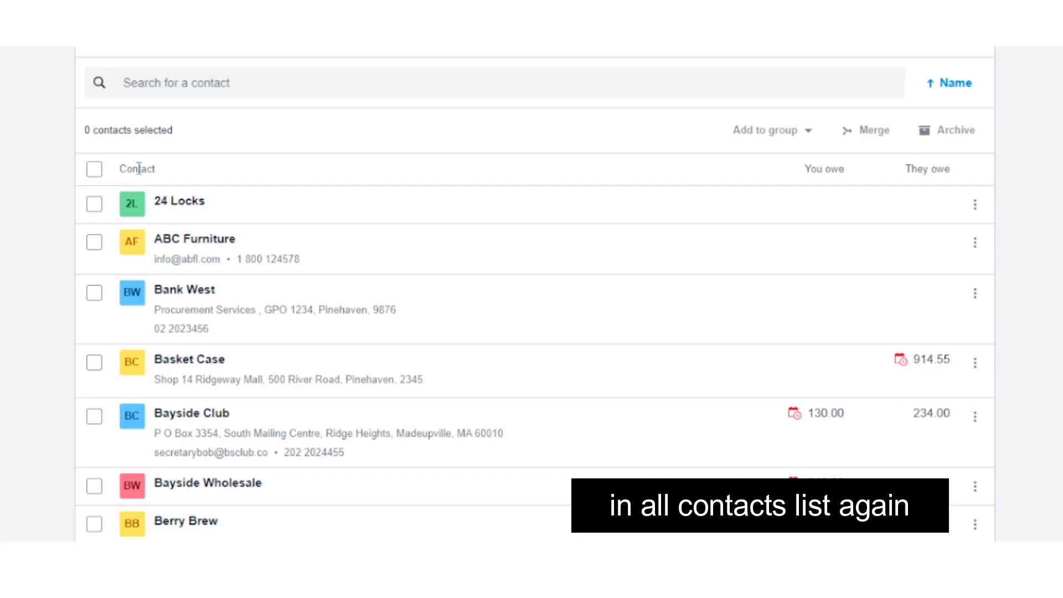
scroll(138, 168, up, 3)
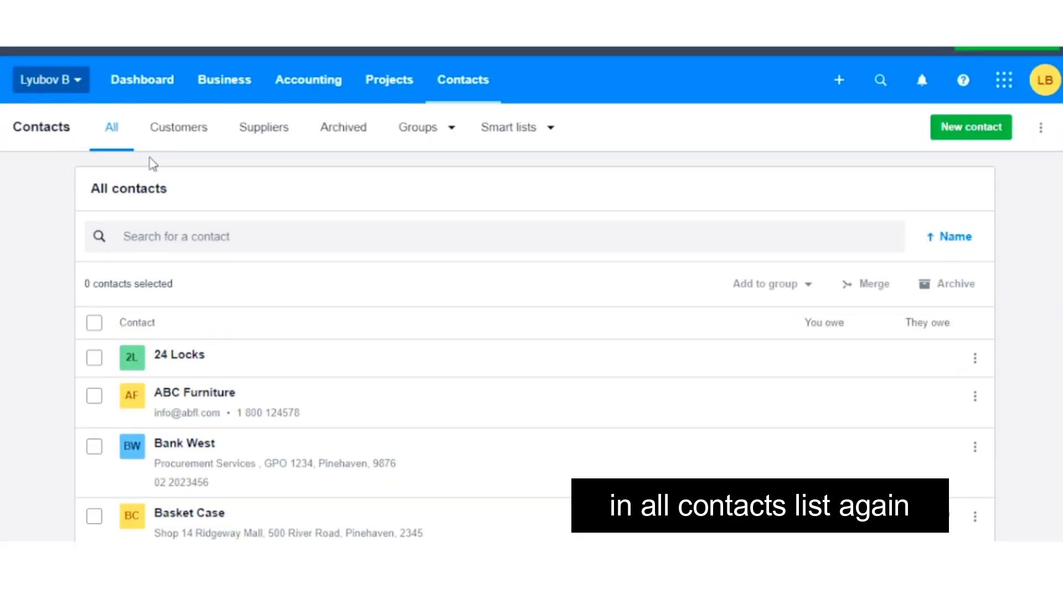
scroll(987, 233, down, 5)
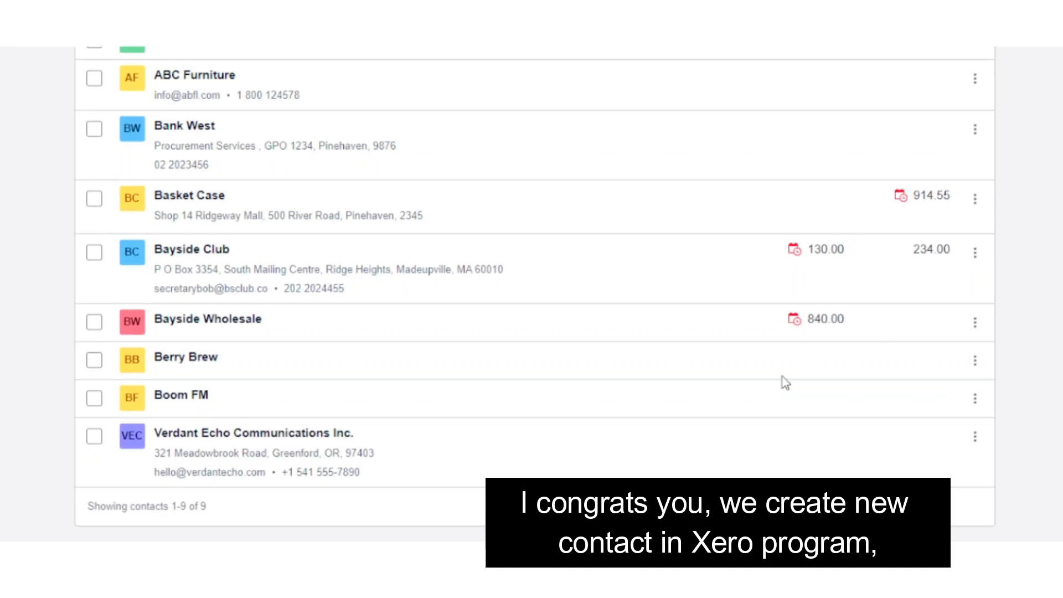